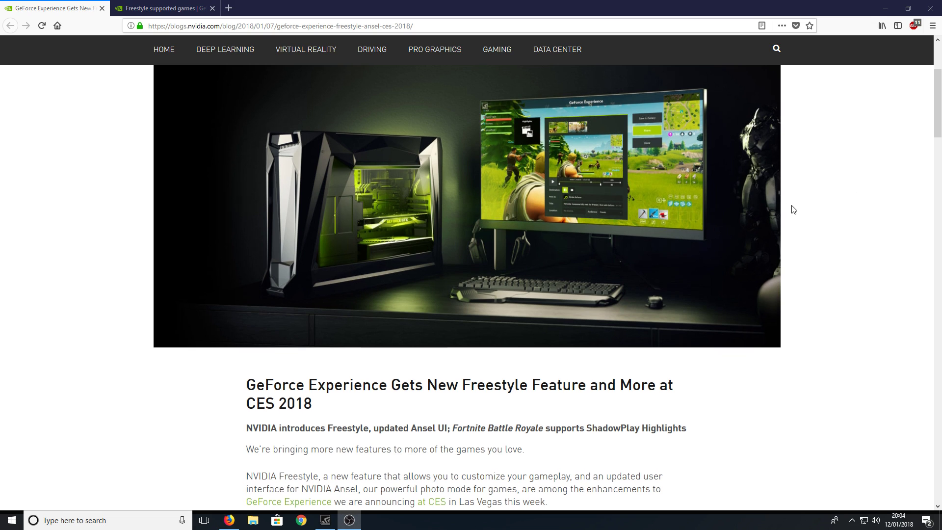
Scroll the NVIDIA blog post in Firefox down to the NVIDIA Freestyle section.
{"action": "scroll", "coordinate": [790, 208], "scroll_direction": "down", "scroll_amount": 3}
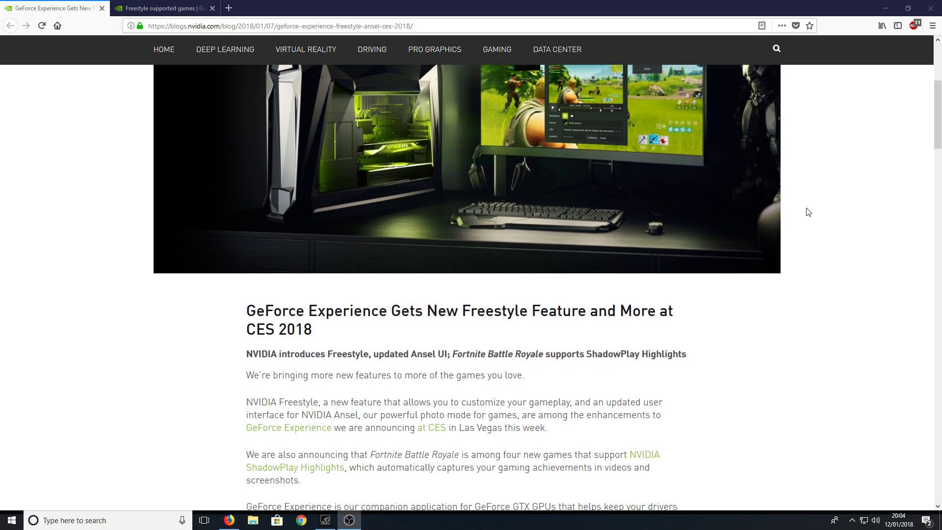
{"action": "scroll", "coordinate": [807, 212], "scroll_direction": "down", "scroll_amount": 5}
{"action": "scroll", "coordinate": [815, 210], "scroll_direction": "down", "scroll_amount": 2}
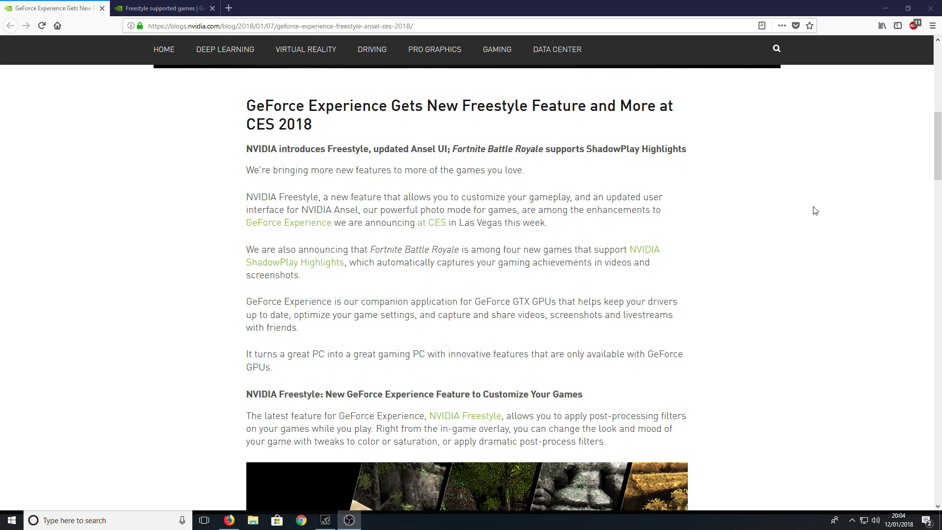
{"action": "scroll", "coordinate": [815, 210], "scroll_direction": "down", "scroll_amount": 9}
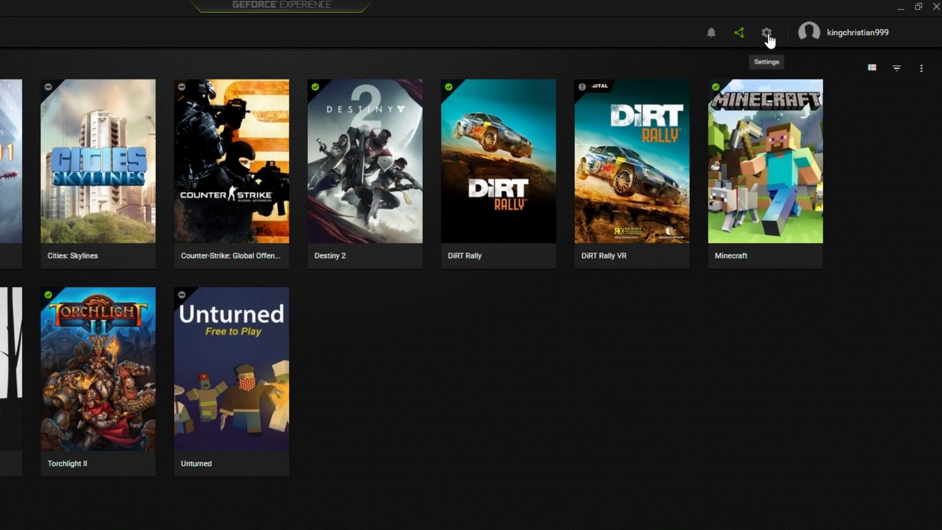
Tick 'Enable experimental features' in the GeForce Experience settings About panel.
{"action": "left_click", "coordinate": [768, 35]}
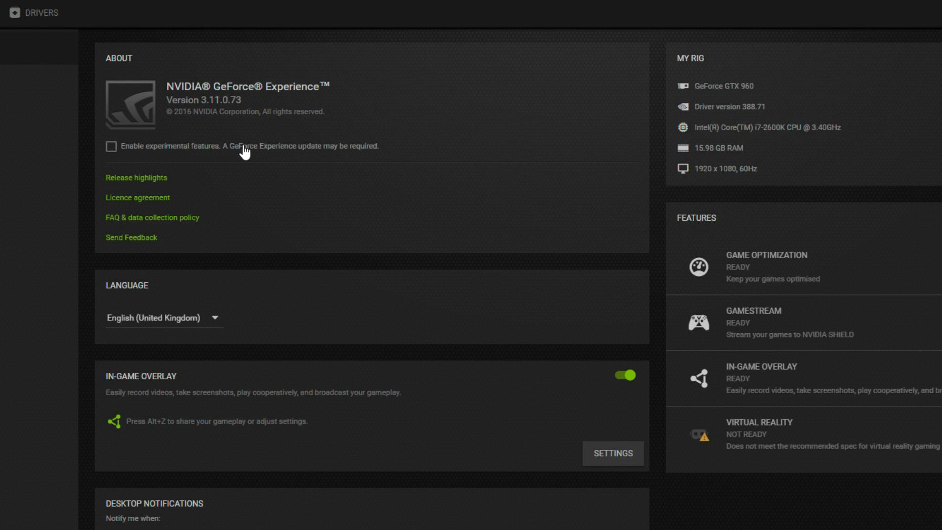
{"action": "left_click", "coordinate": [110, 146]}
Check for updates, then download and express-install Game Ready Driver 390.65.
{"action": "left_click", "coordinate": [29, 15]}
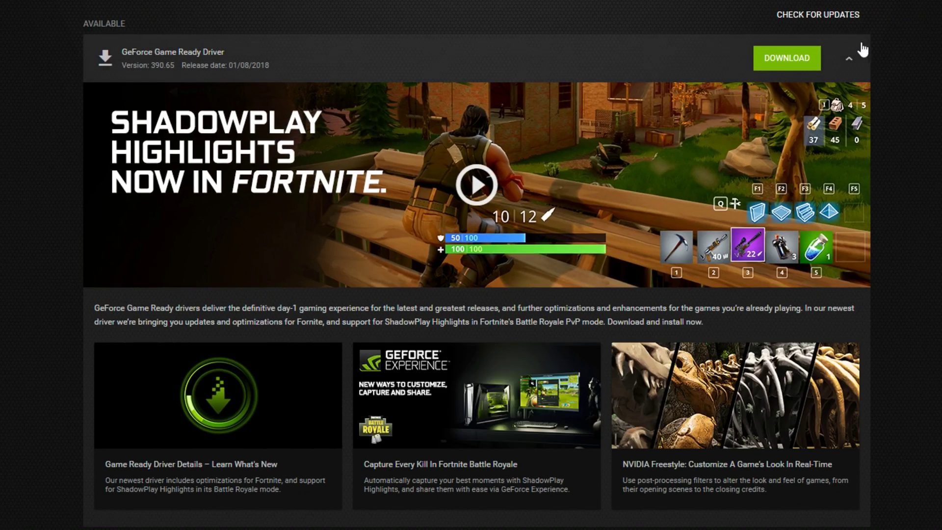
{"action": "left_click", "coordinate": [831, 16]}
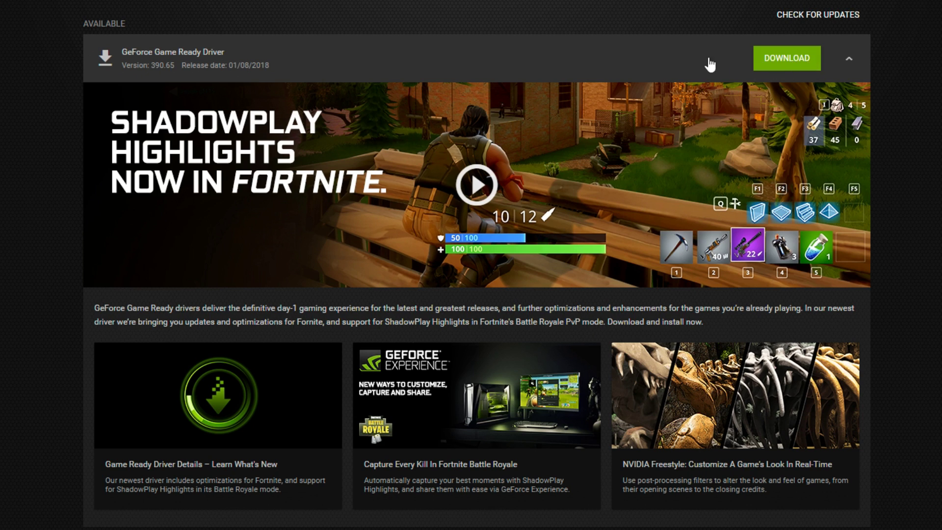
{"action": "left_click", "coordinate": [792, 62]}
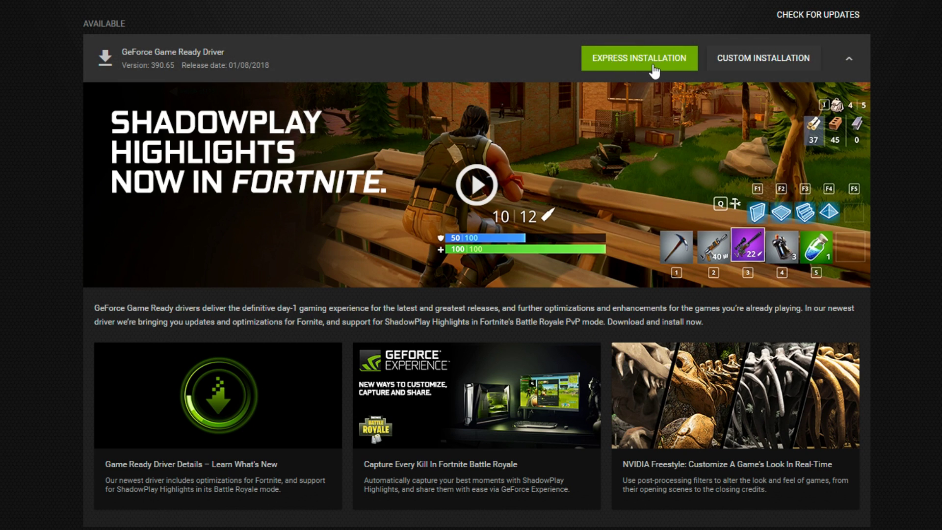
{"action": "left_click", "coordinate": [654, 67]}
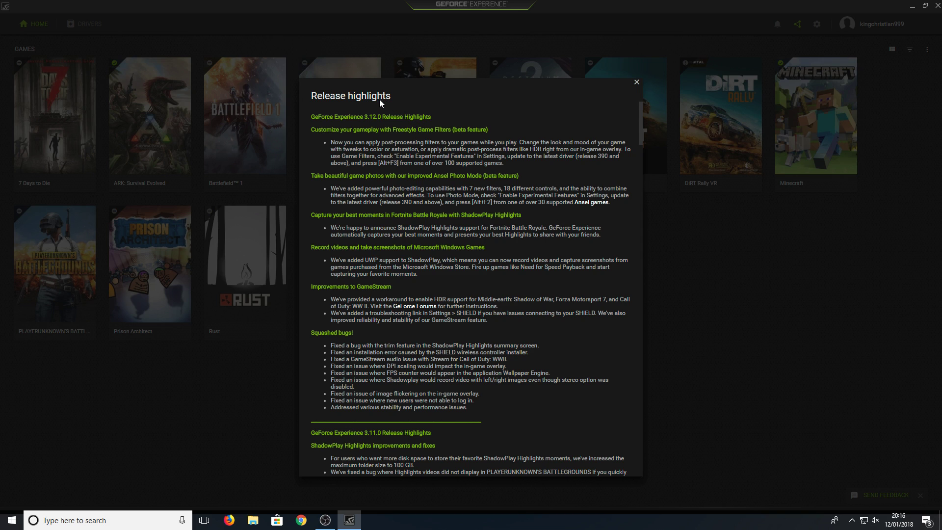
Dismiss the 3.12.0 release highlights and show the Drivers page with 390.65 current.
{"action": "left_click", "coordinate": [636, 83]}
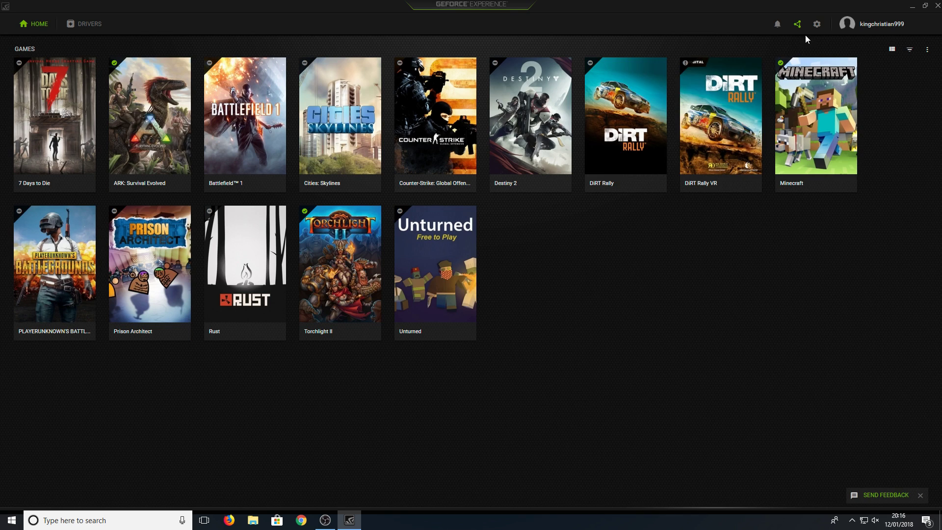
{"action": "left_click", "coordinate": [817, 27]}
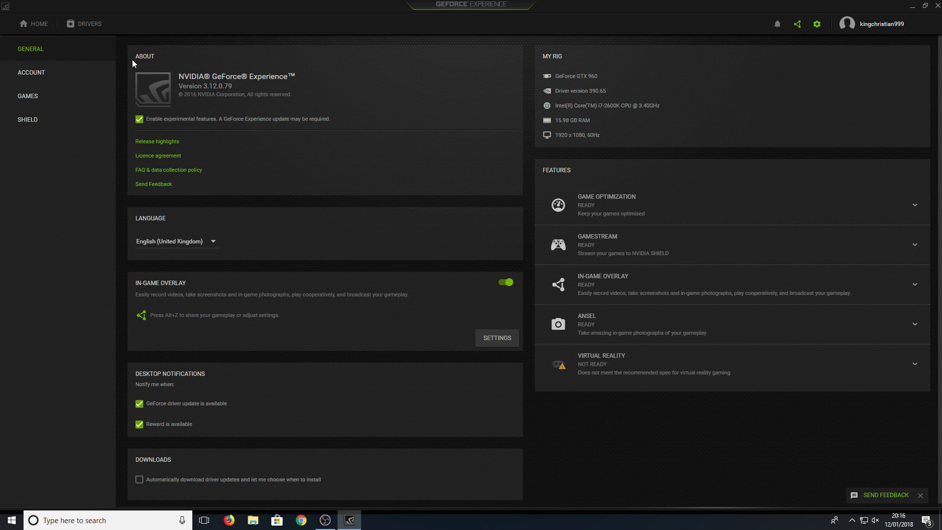
{"action": "left_click", "coordinate": [84, 23]}
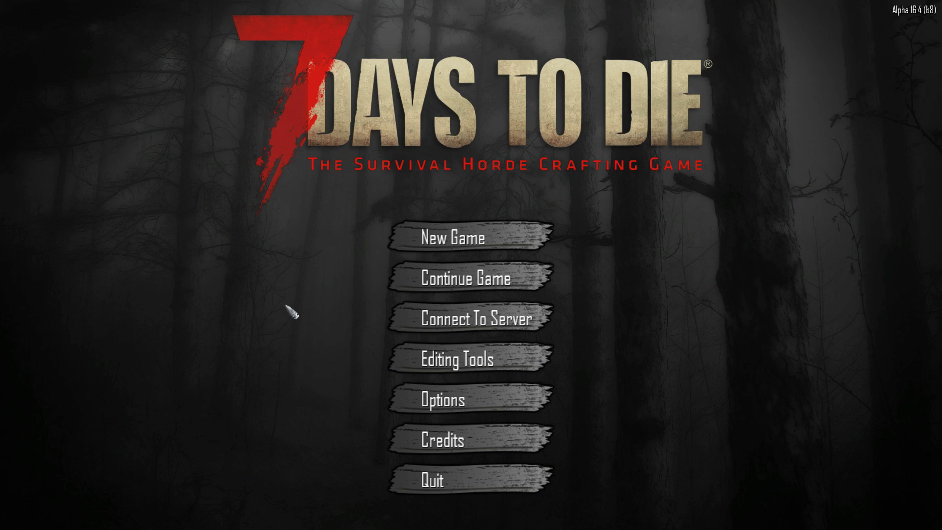
Bring up the NVIDIA Game filter overlay over the 7 Days to Die main menu with Alt+F3.
{"action": "key", "text": "alt+F3"}
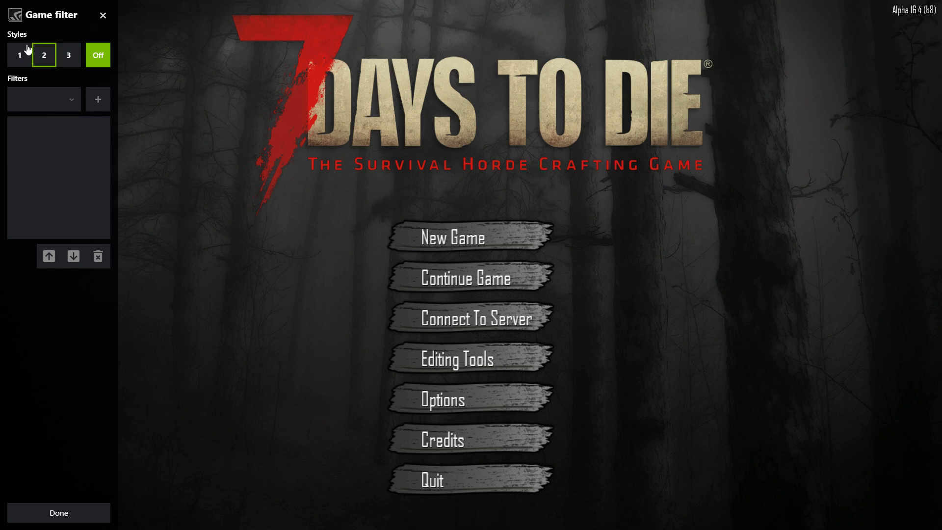
Activate style 1 and add the SpecialFX filter from the Filters list.
{"action": "left_click", "coordinate": [22, 56]}
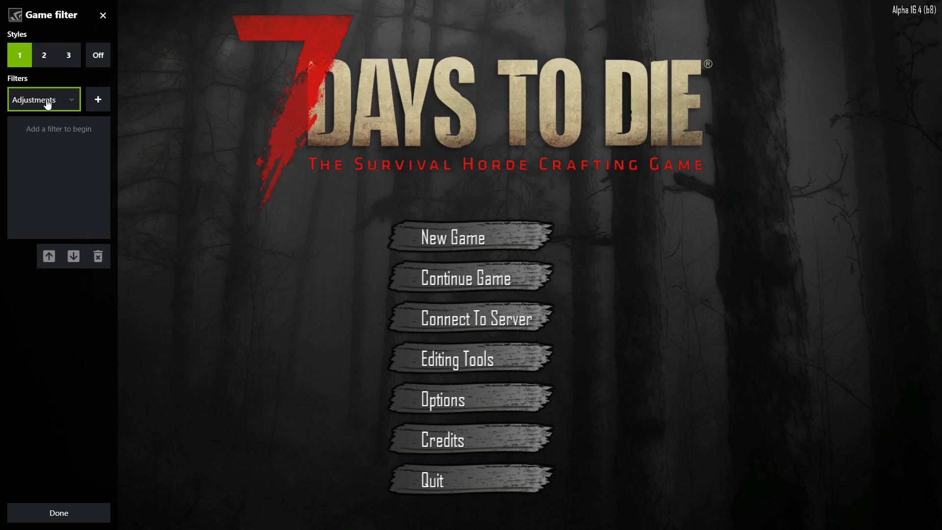
{"action": "left_click", "coordinate": [69, 98]}
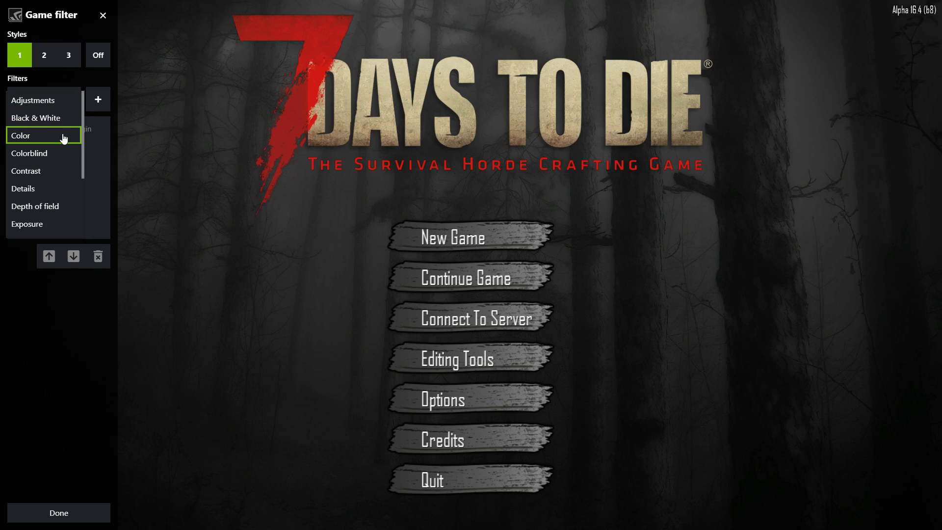
{"action": "scroll", "coordinate": [64, 142], "scroll_direction": "down", "scroll_amount": 2}
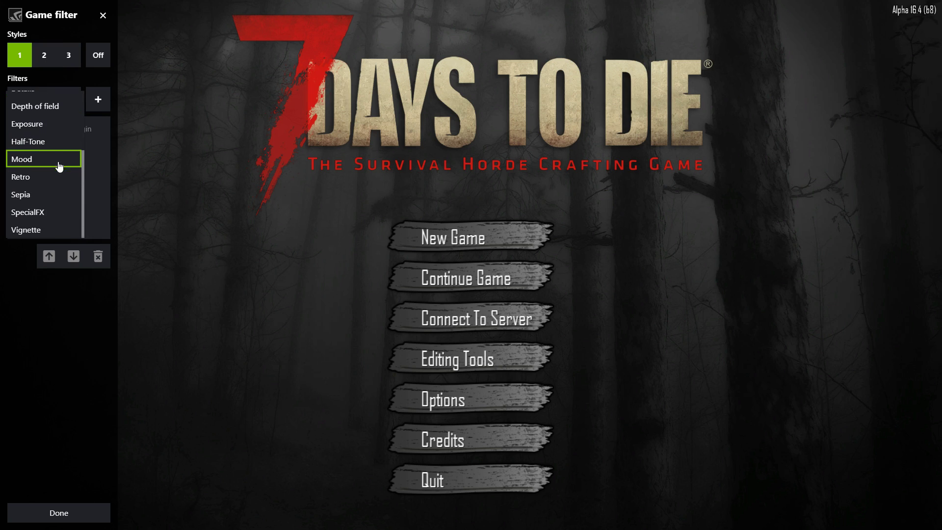
{"action": "left_click", "coordinate": [51, 213]}
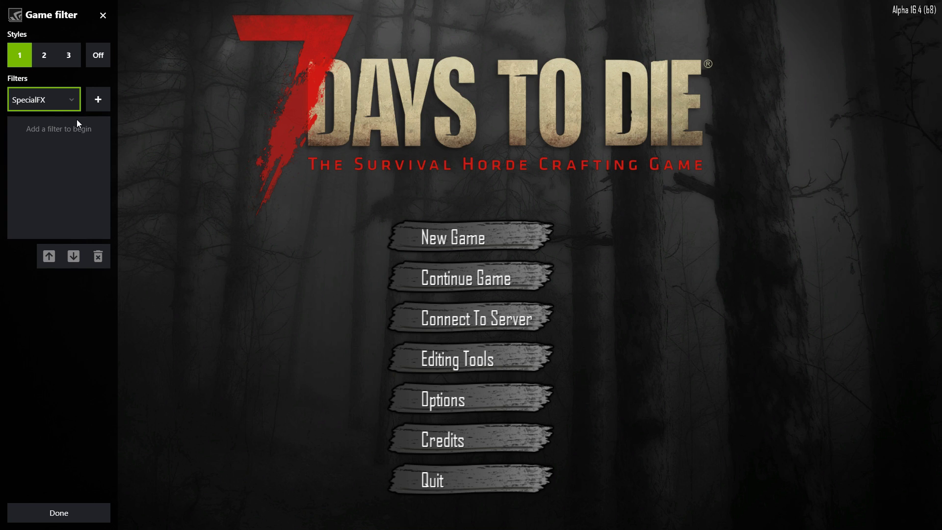
{"action": "left_click", "coordinate": [100, 103]}
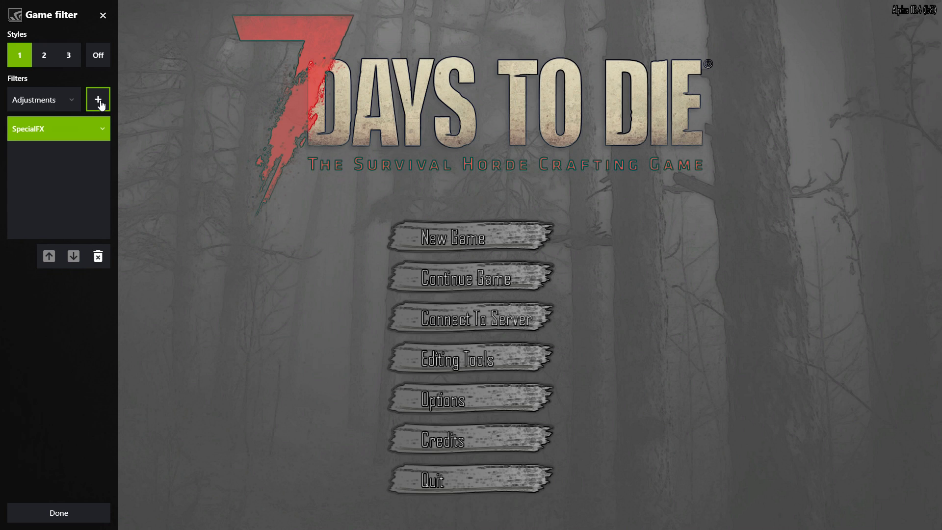
Try SpecialFX Sketch, Color enhancer and Vignette strengths, then reset all three to 0%.
{"action": "left_click", "coordinate": [103, 130]}
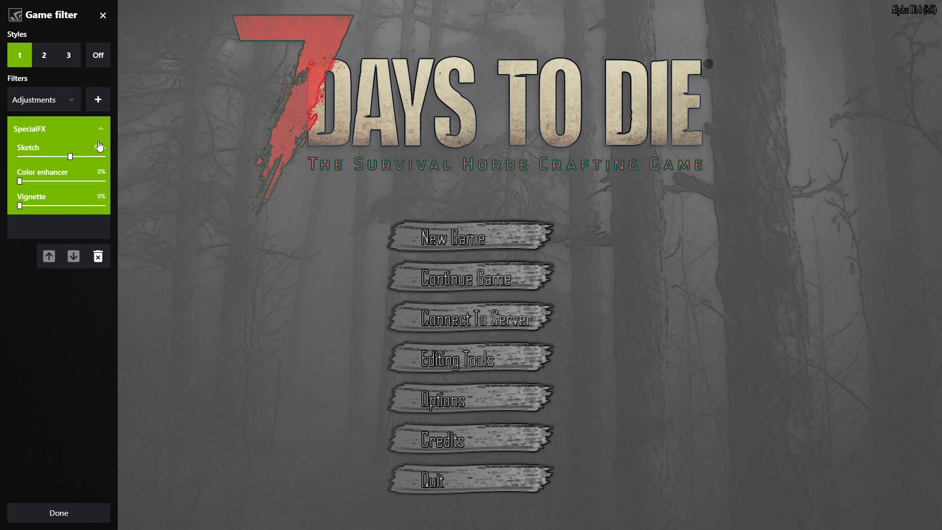
{"action": "mouse_move", "coordinate": [71, 159]}
{"action": "left_mouse_down"}
{"action": "mouse_move", "coordinate": [28, 162]}
{"action": "mouse_move", "coordinate": [126, 160]}
{"action": "left_mouse_up"}
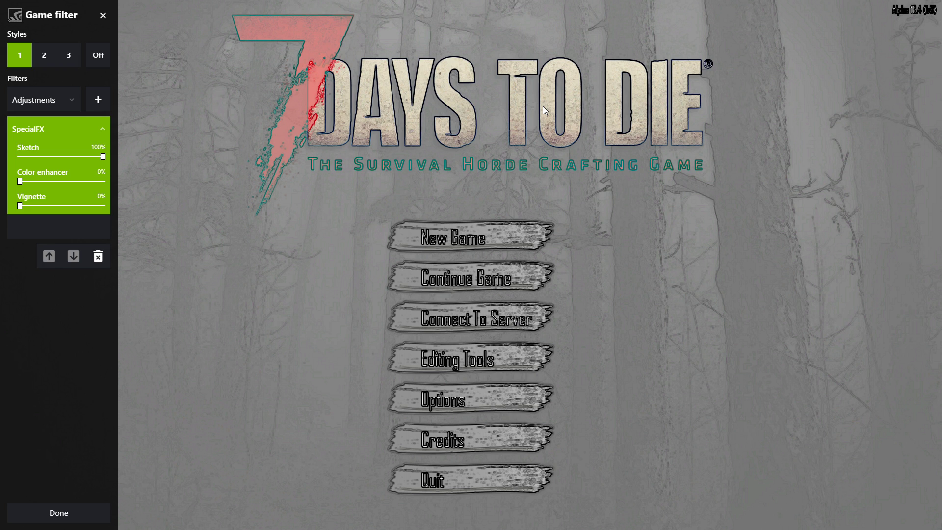
{"action": "left_click_drag", "start_coordinate": [20, 182], "coordinate": [114, 184]}
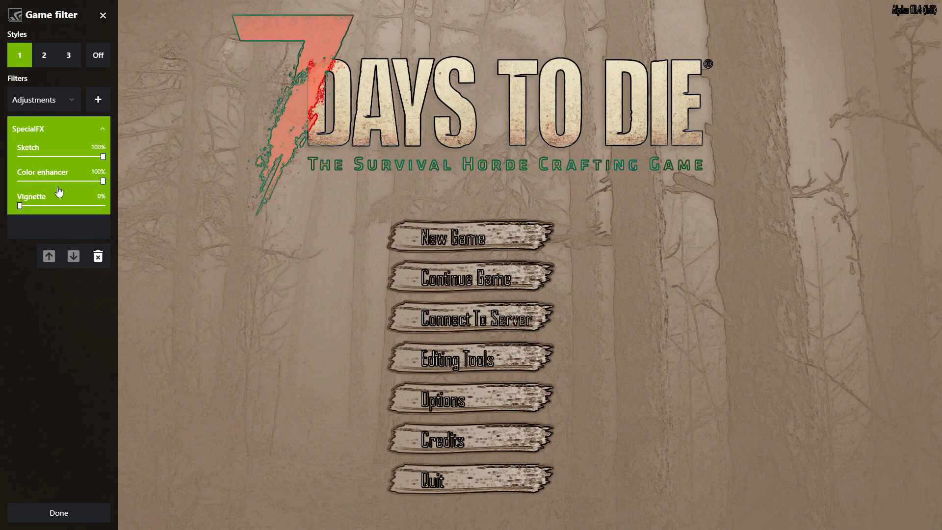
{"action": "left_click", "coordinate": [28, 211]}
{"action": "mouse_move", "coordinate": [28, 211]}
{"action": "left_mouse_down"}
{"action": "mouse_move", "coordinate": [87, 210]}
{"action": "mouse_move", "coordinate": [15, 209]}
{"action": "left_mouse_up"}
{"action": "left_click_drag", "start_coordinate": [102, 180], "coordinate": [17, 182]}
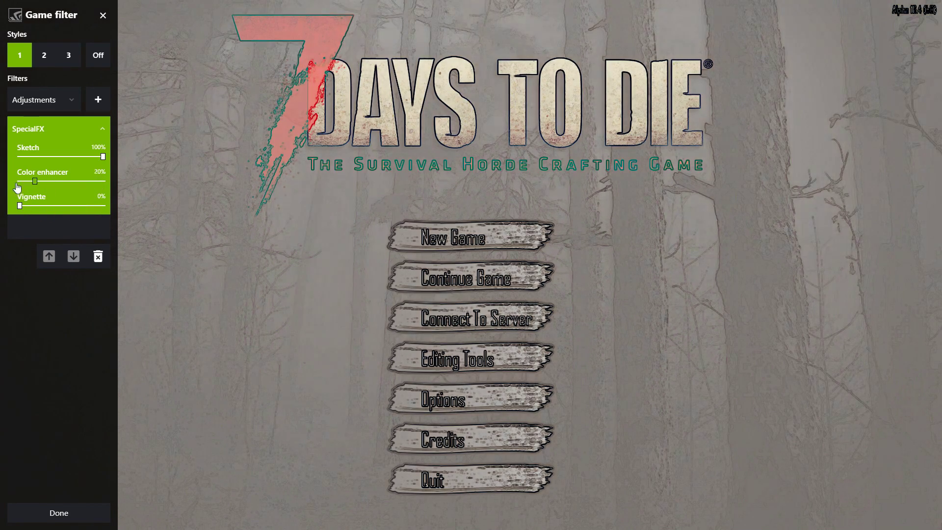
{"action": "left_click_drag", "start_coordinate": [103, 157], "coordinate": [15, 158]}
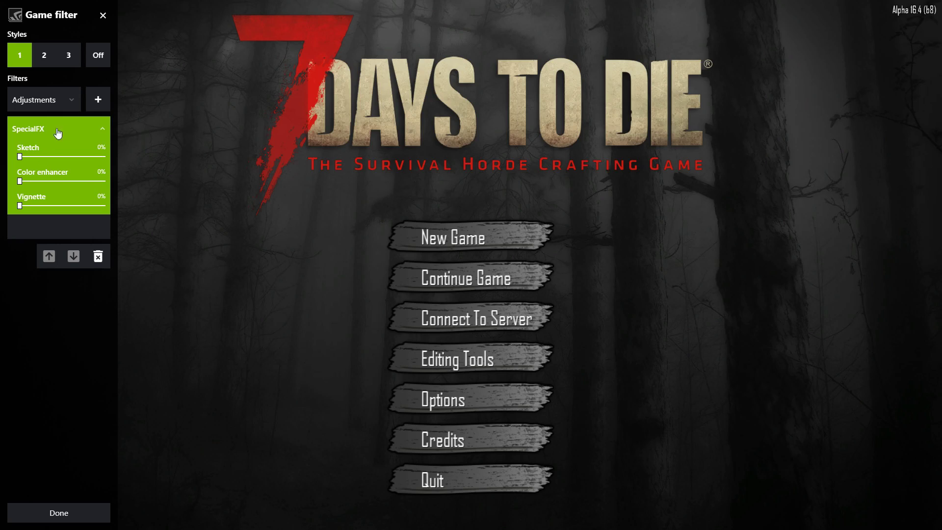
Delete the SpecialFX filter and add Black & White to style 1.
{"action": "left_click", "coordinate": [98, 256]}
{"action": "left_click", "coordinate": [74, 100]}
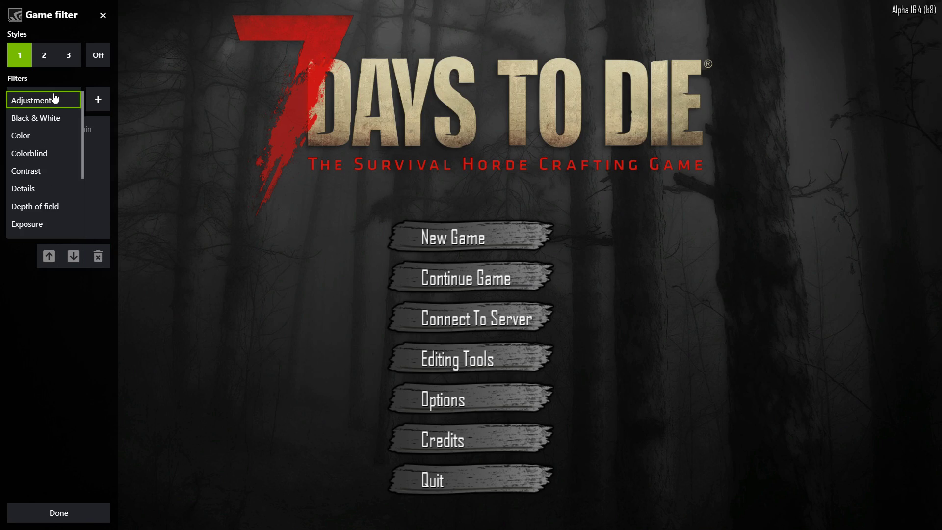
{"action": "scroll", "coordinate": [55, 169], "scroll_direction": "down", "scroll_amount": 1}
{"action": "scroll", "coordinate": [55, 170], "scroll_direction": "up", "scroll_amount": 1}
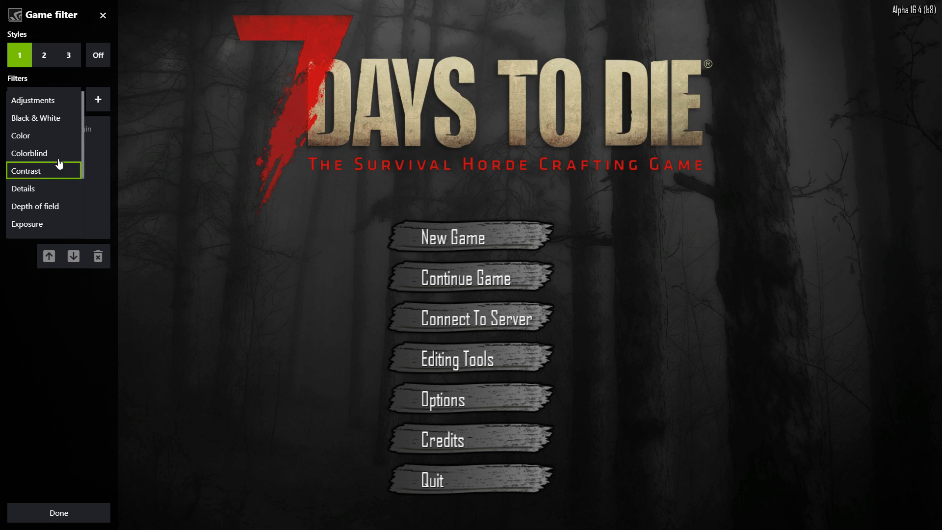
{"action": "left_click", "coordinate": [59, 119]}
{"action": "left_click", "coordinate": [98, 100]}
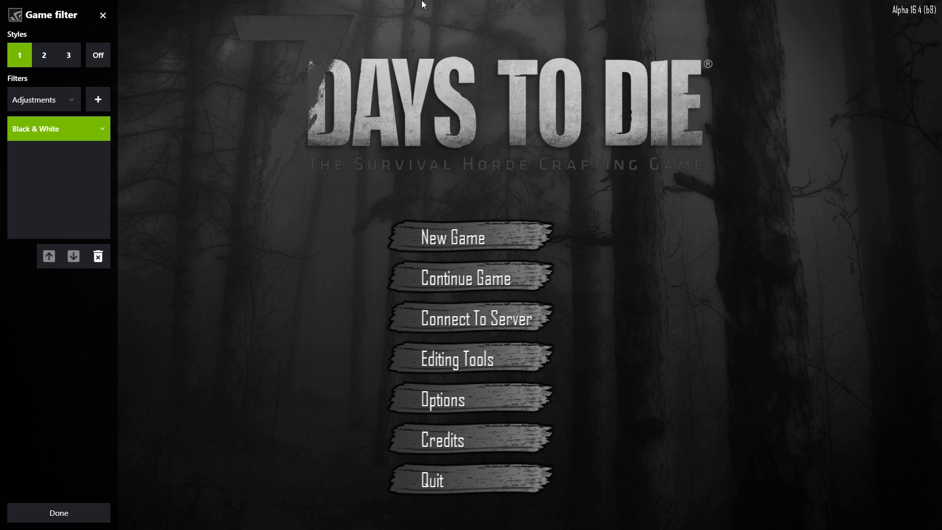
Add SpecialFX below Black & White and set its Sketch to 100%.
{"action": "left_click", "coordinate": [68, 100]}
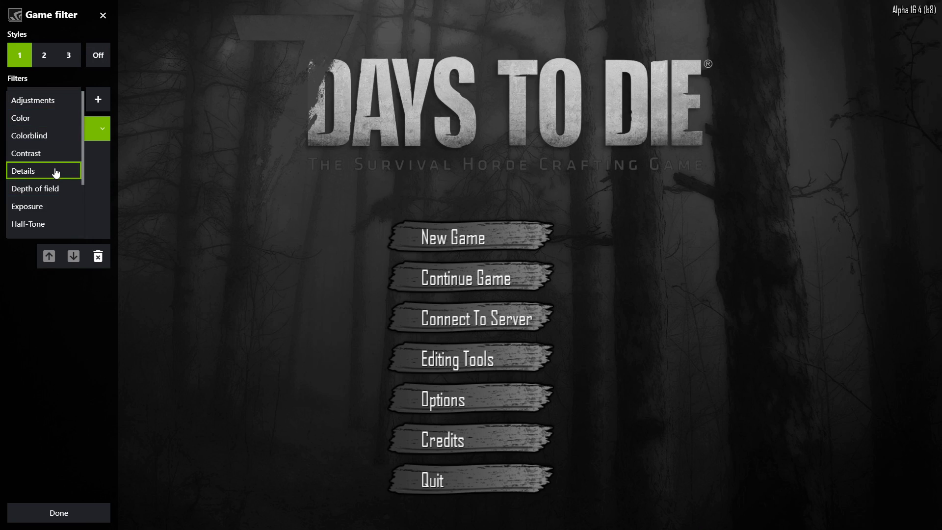
{"action": "scroll", "coordinate": [57, 175], "scroll_direction": "down", "scroll_amount": 3}
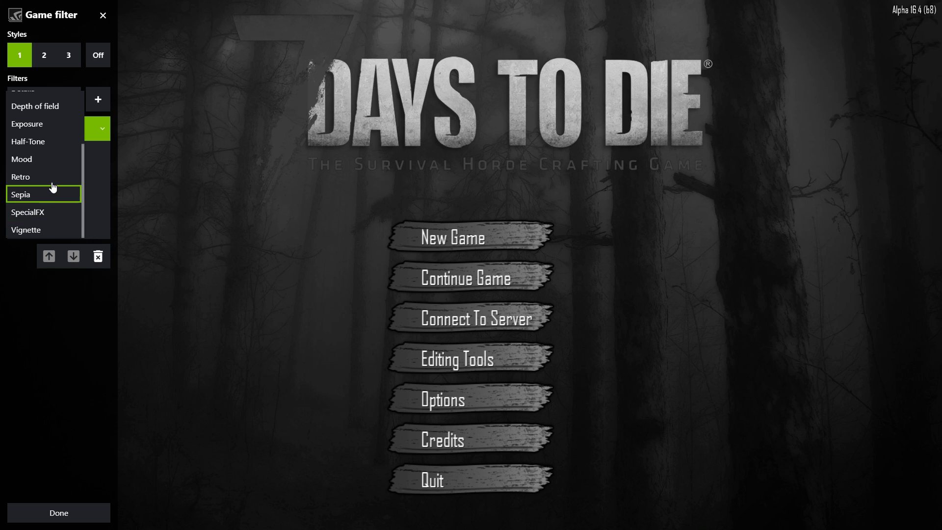
{"action": "left_click", "coordinate": [56, 211]}
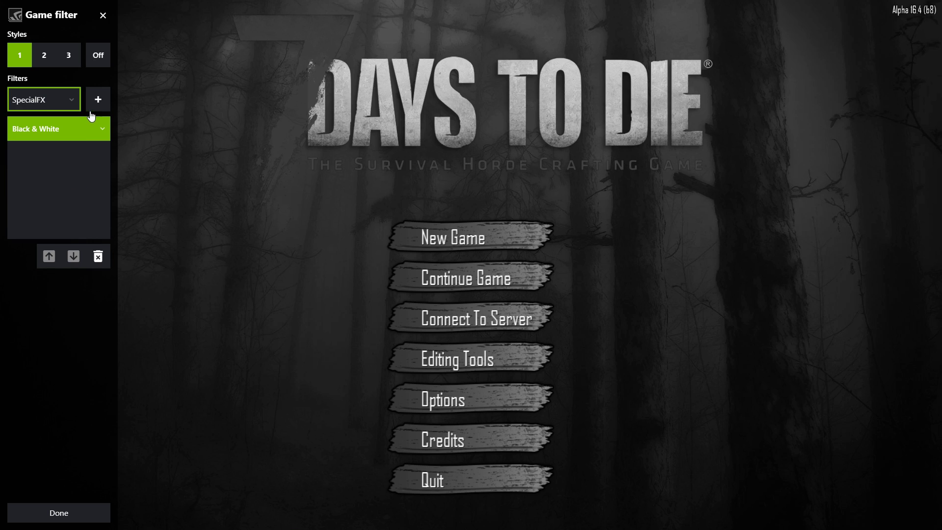
{"action": "left_click", "coordinate": [98, 99]}
{"action": "left_click", "coordinate": [104, 151]}
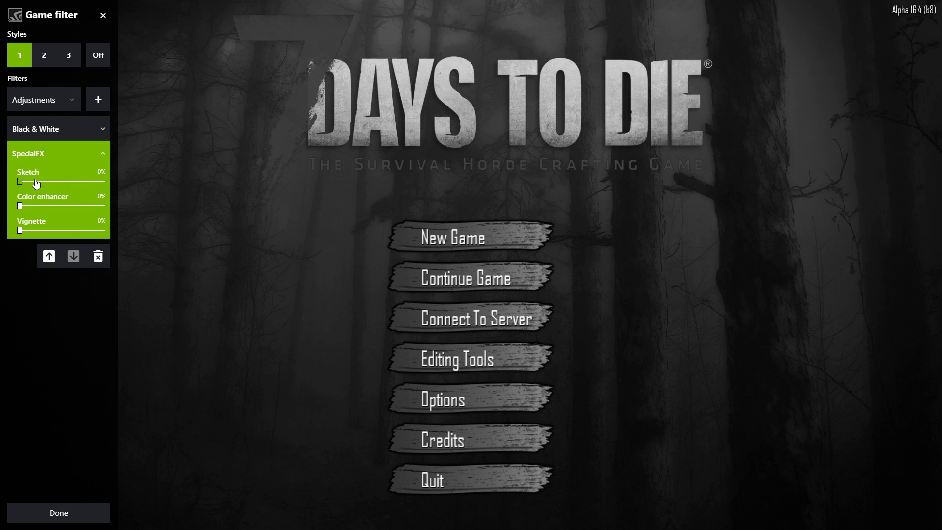
{"action": "left_click_drag", "start_coordinate": [20, 181], "coordinate": [112, 183]}
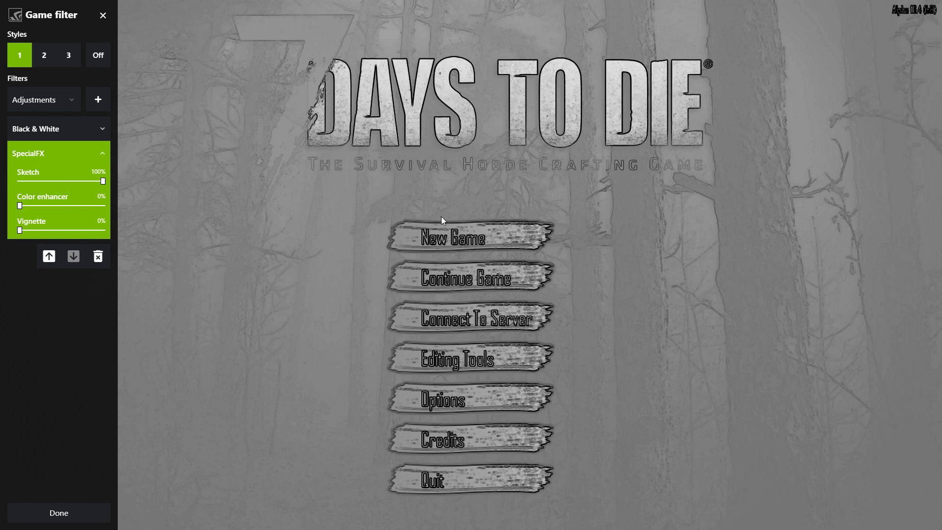